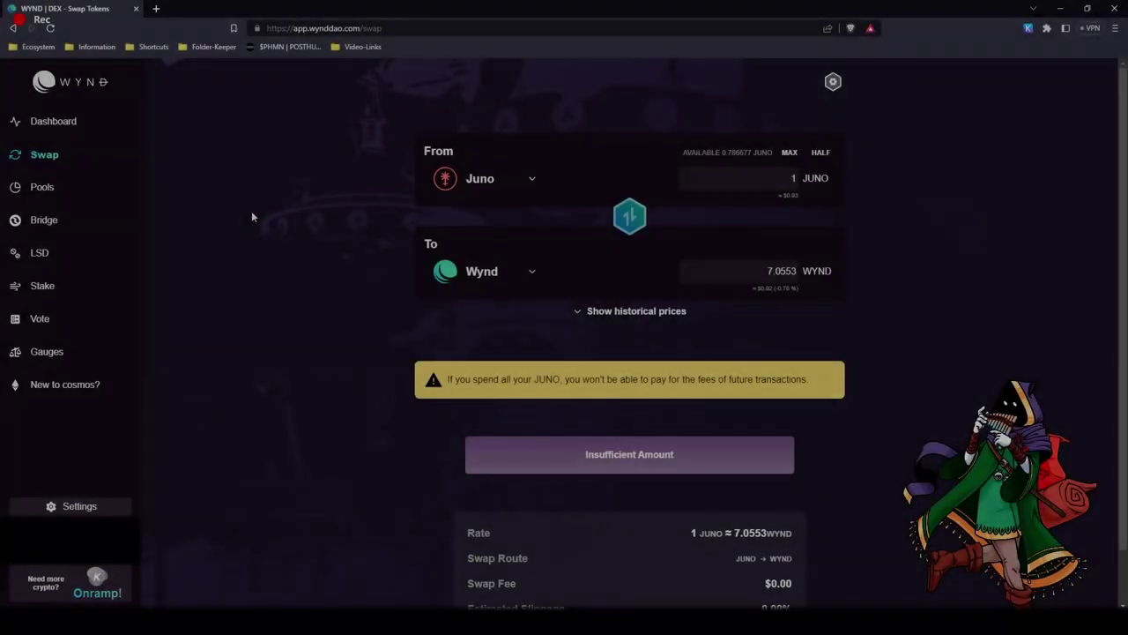
Switch from the swap page to the WYND DEX Dashboard, which lists the asset balances
click(53, 121)
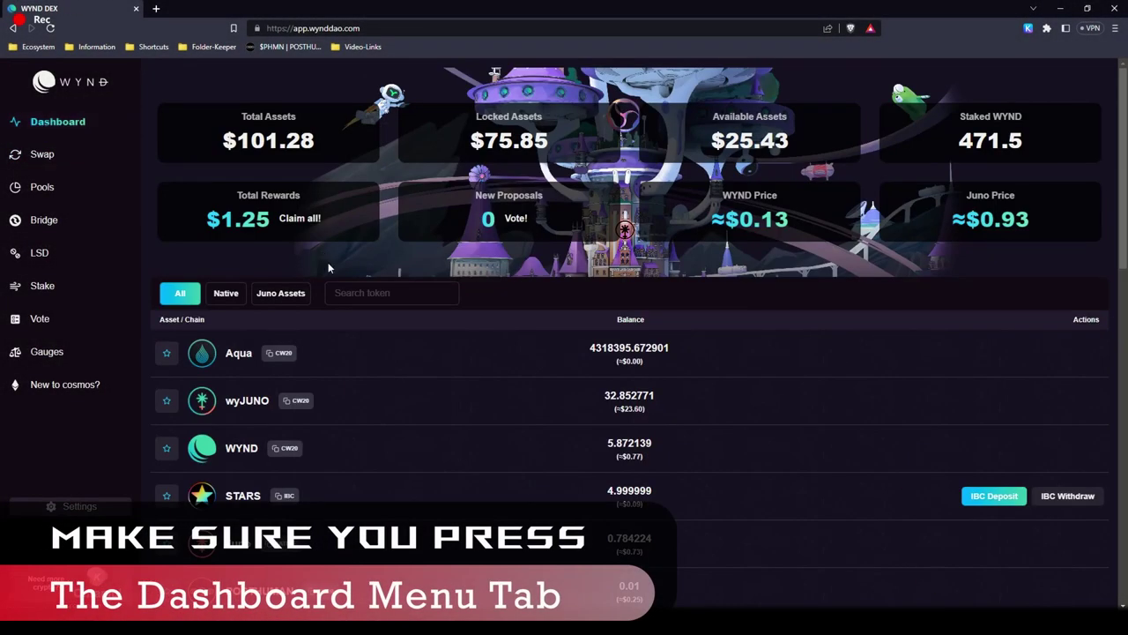
Submit an IBC deposit of 10 STARS from the STARS row's deposit form
click(981, 501)
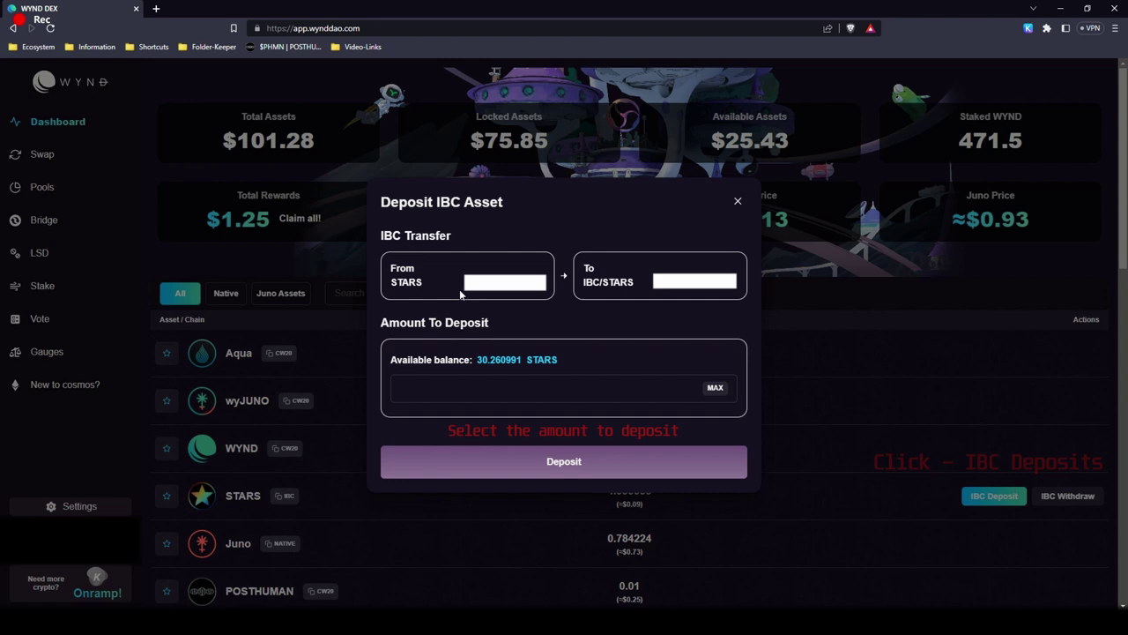
click(419, 388)
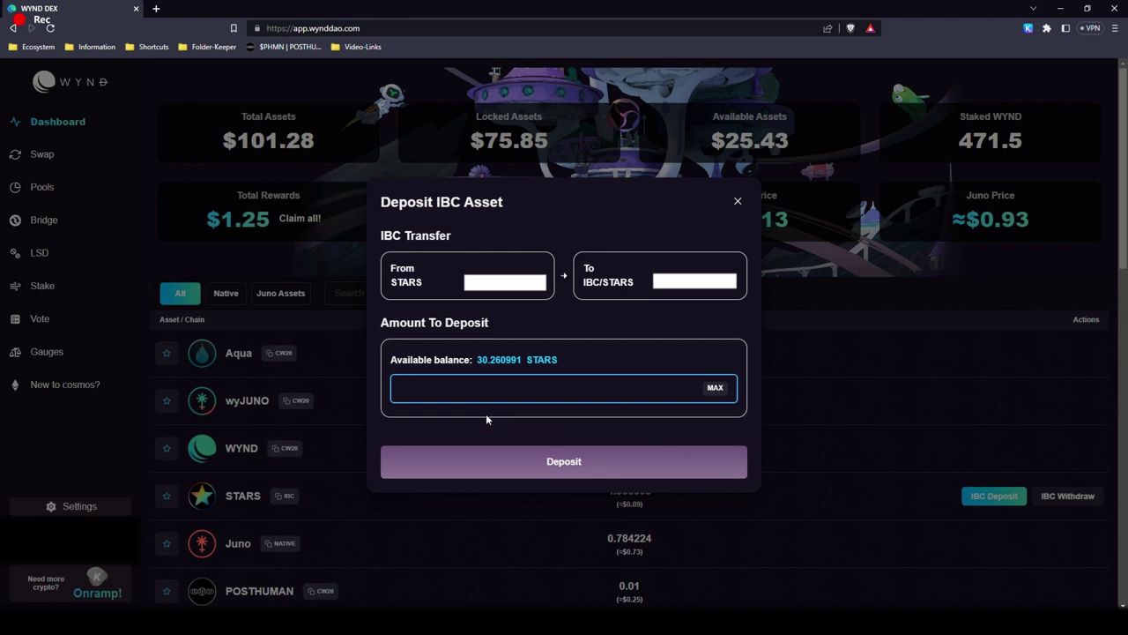
text(10)
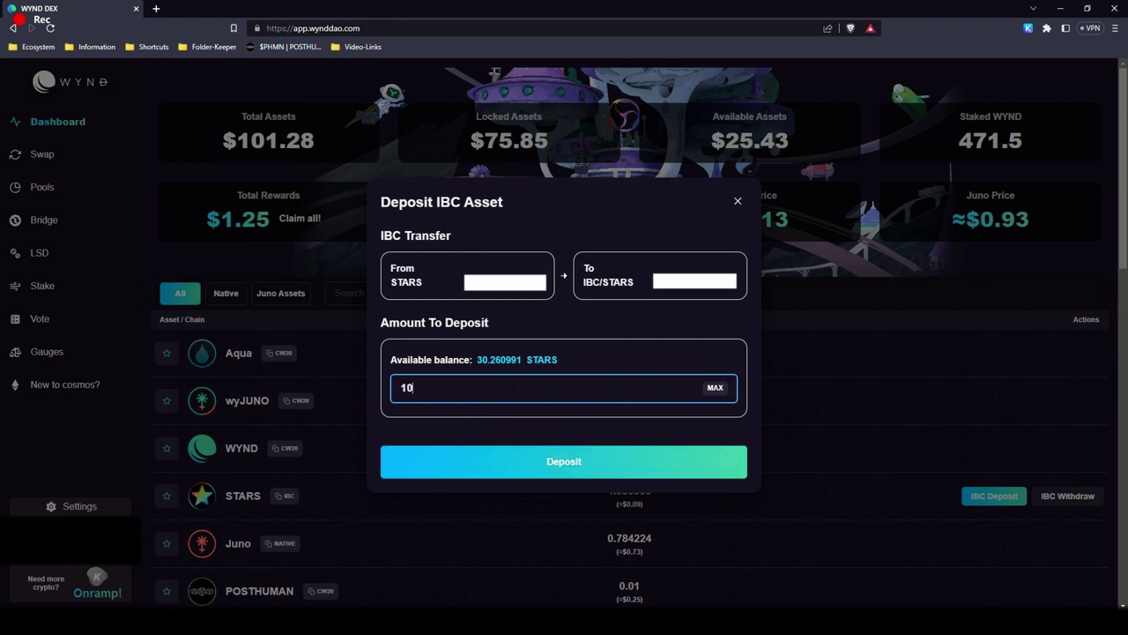
click(557, 462)
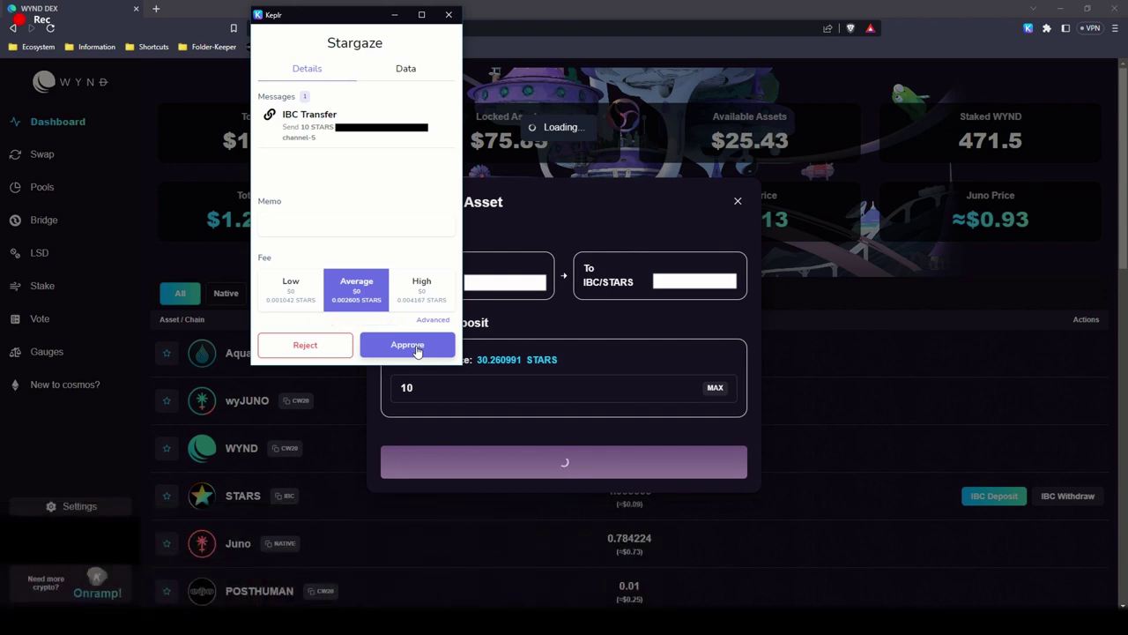
Approve the 10 STARS transfer in Keplr, highlight Tx Success and the 4.999999 balance, then reload
click(418, 350)
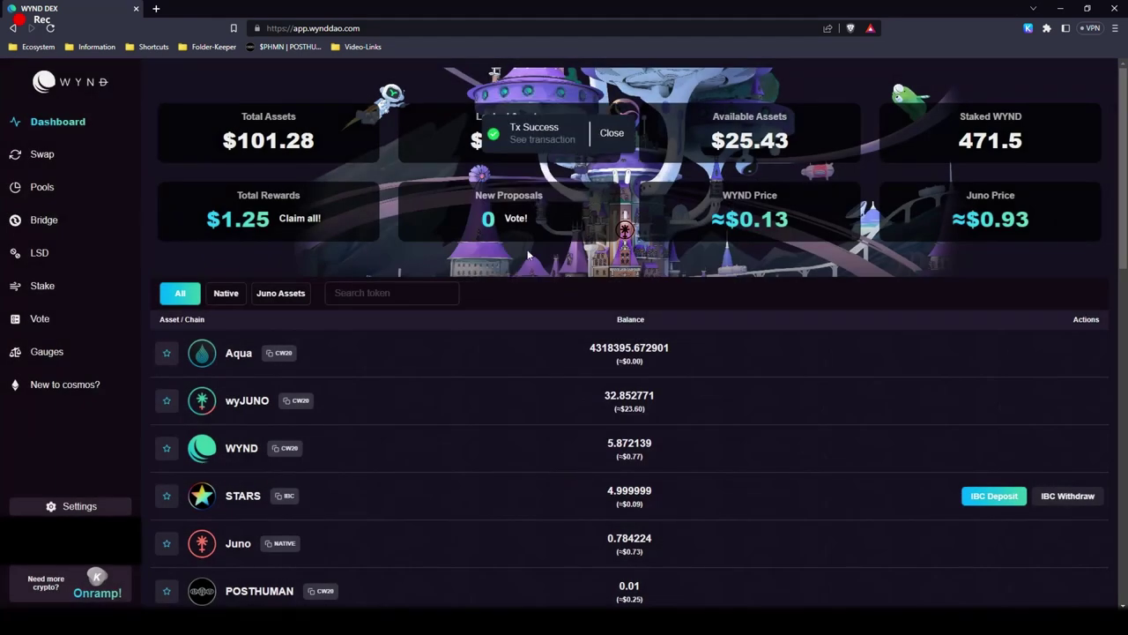
drag(505, 129, 577, 141)
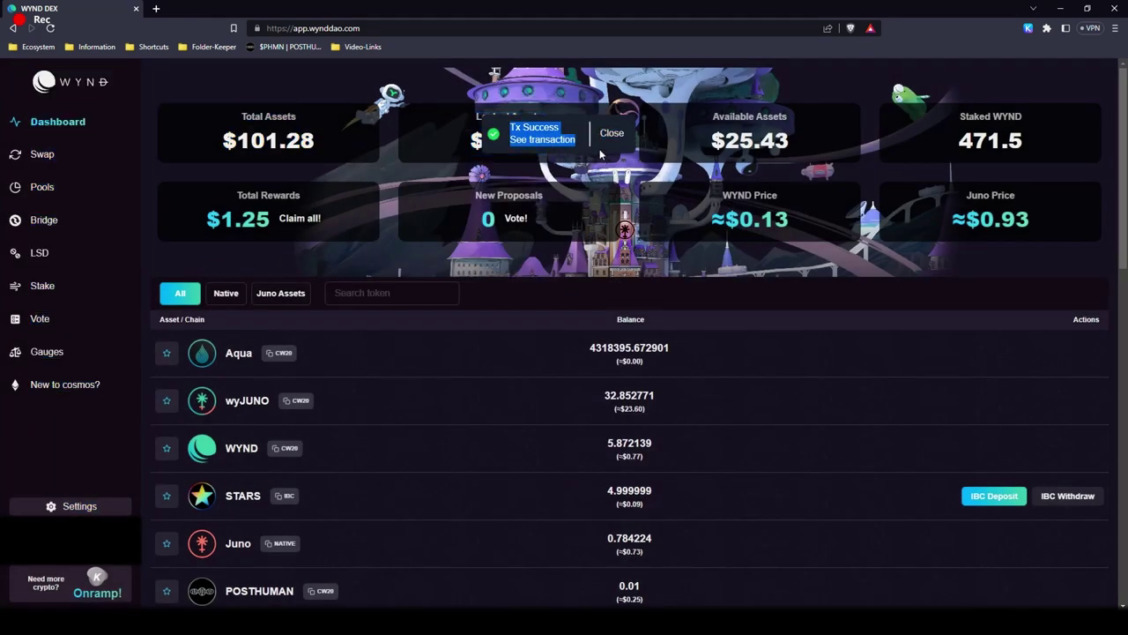
double_click(610, 491)
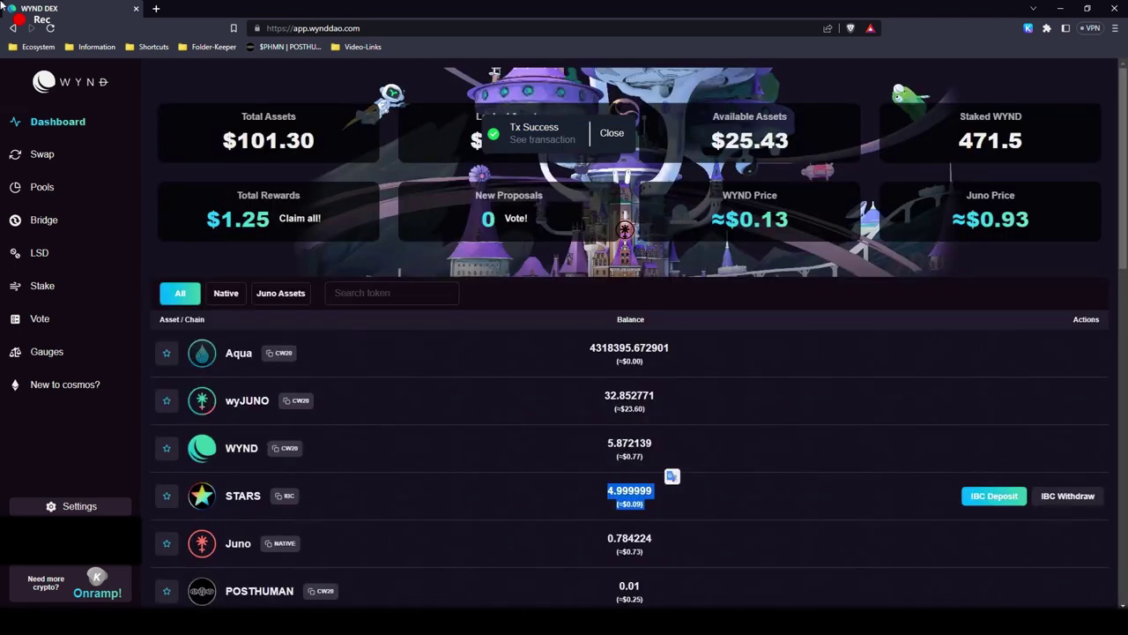
click(50, 28)
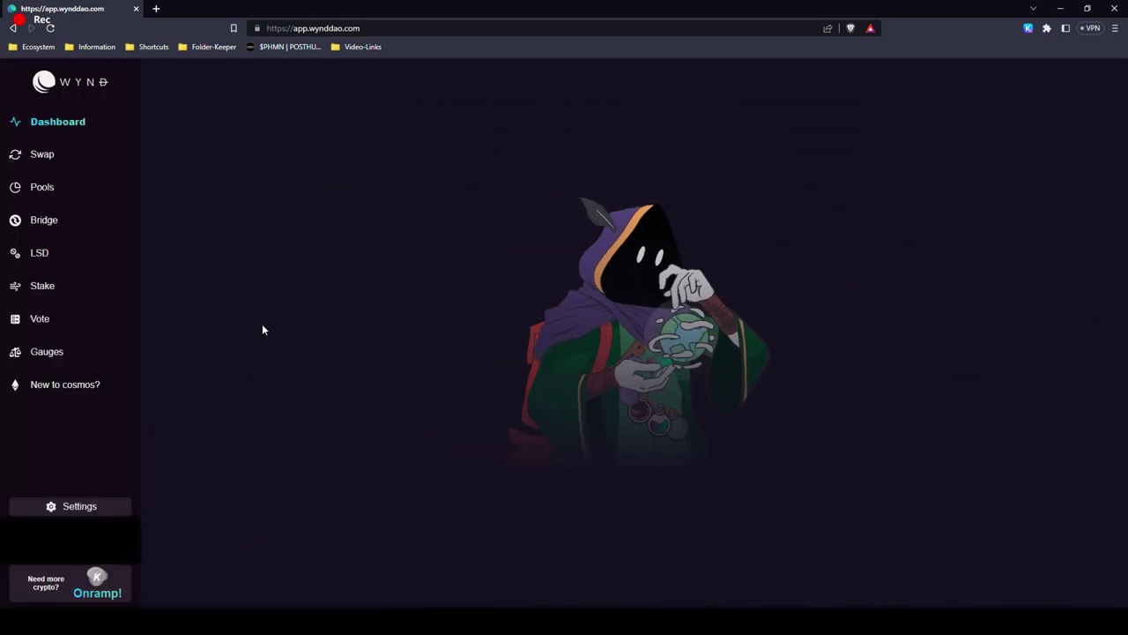
Highlight the refreshed STARS balance of 14.999999 on the dashboard
drag(587, 448, 695, 451)
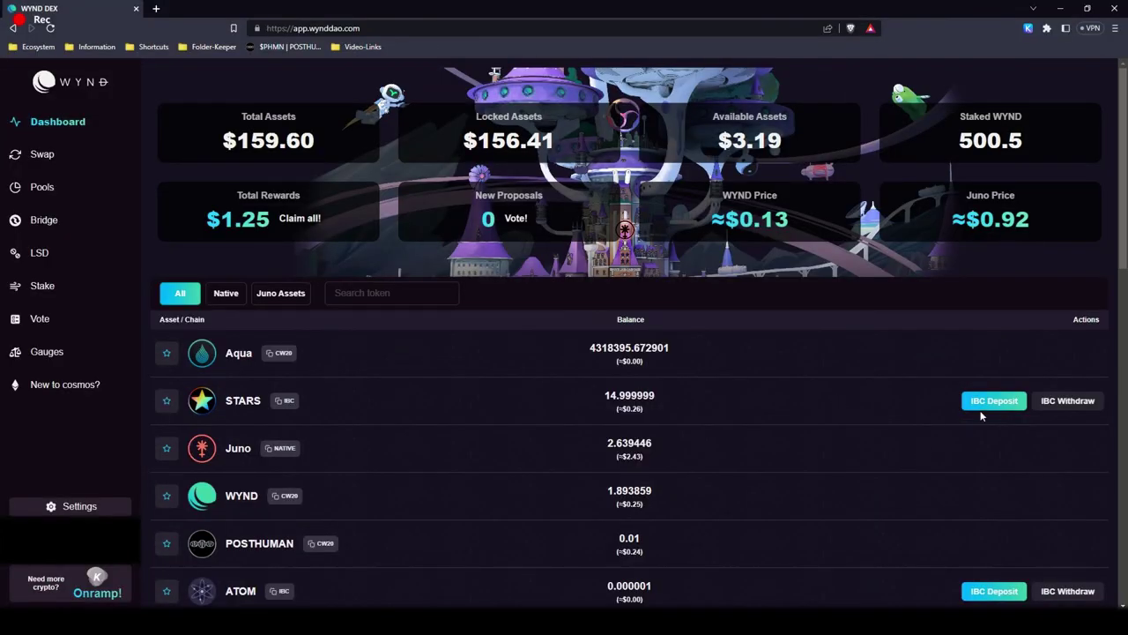
click(987, 405)
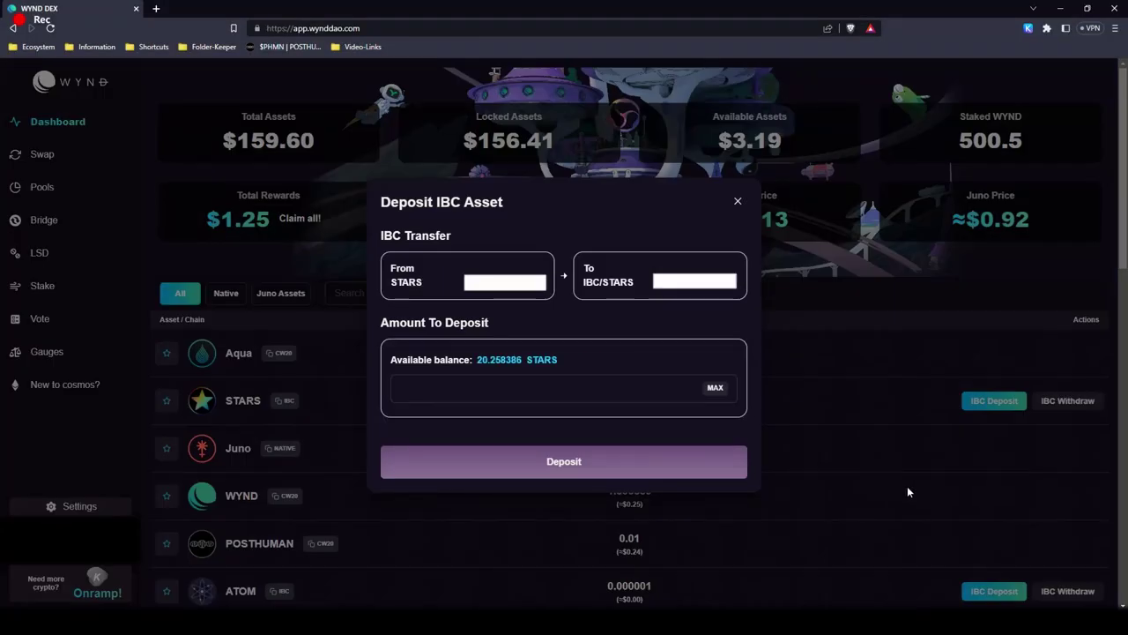
drag(474, 360, 523, 360)
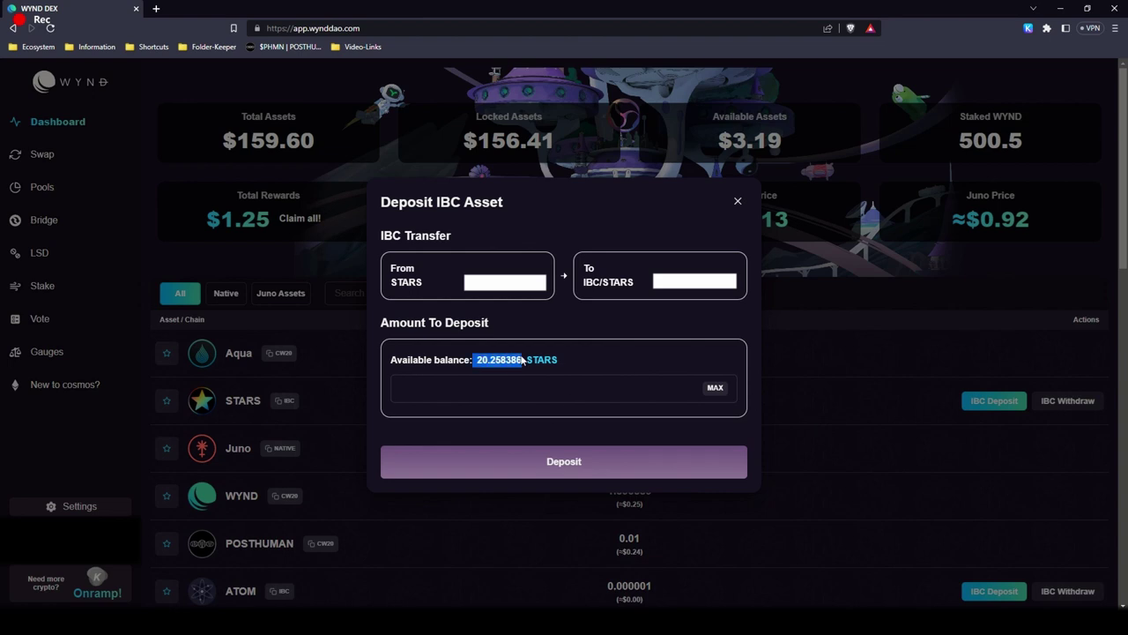
click(886, 350)
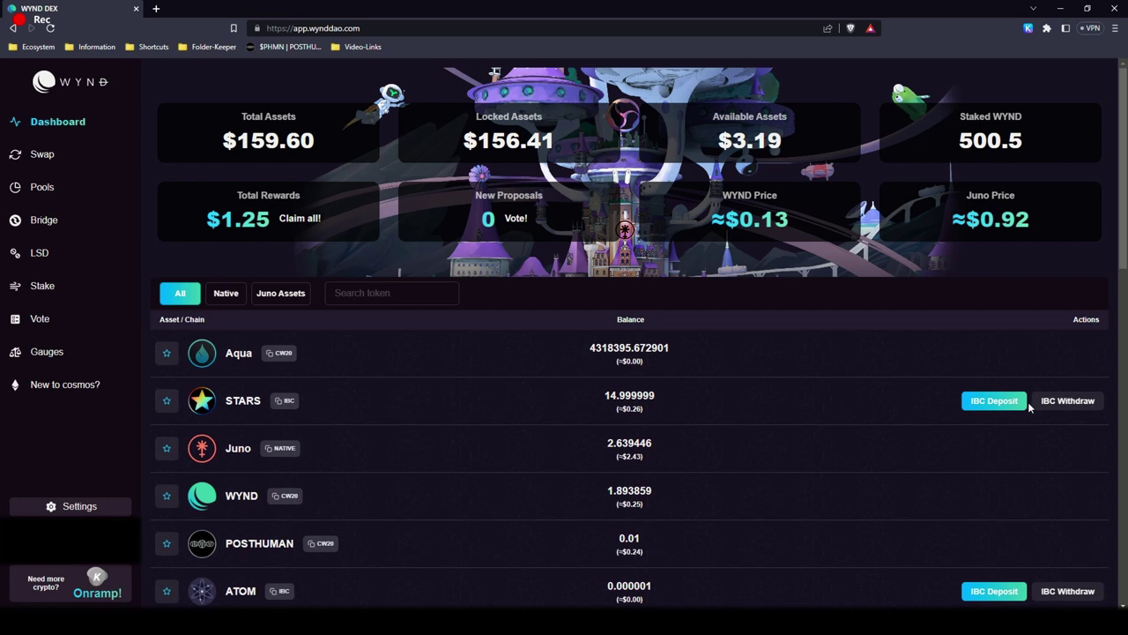
Submit an IBC withdrawal of 10 STARS back to Stargaze from the STARS row
click(1046, 403)
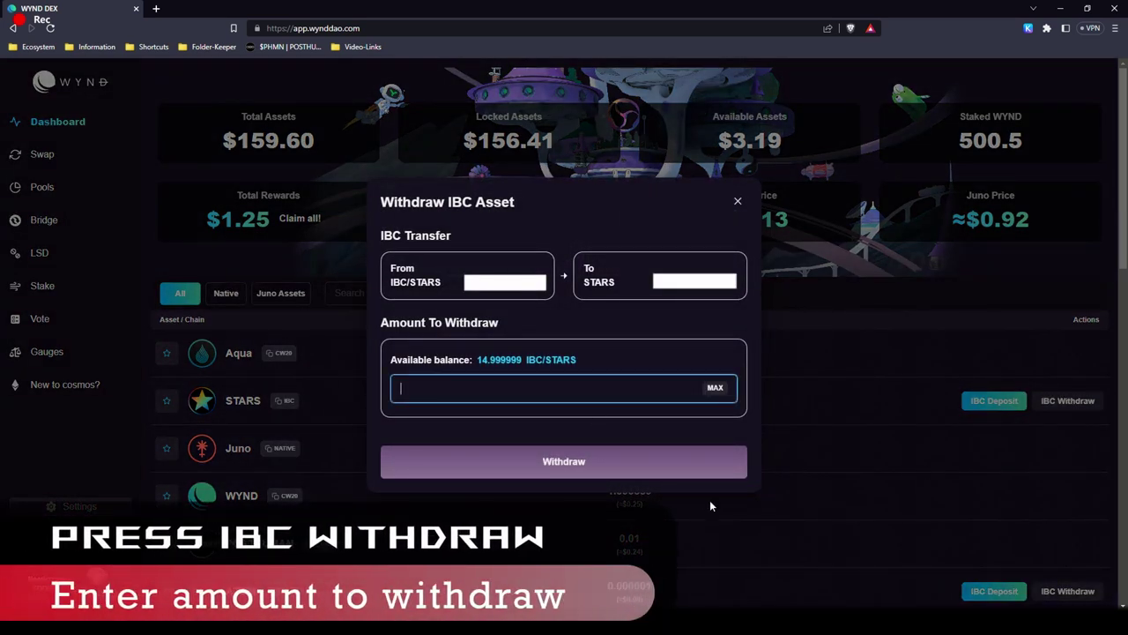
text(10)
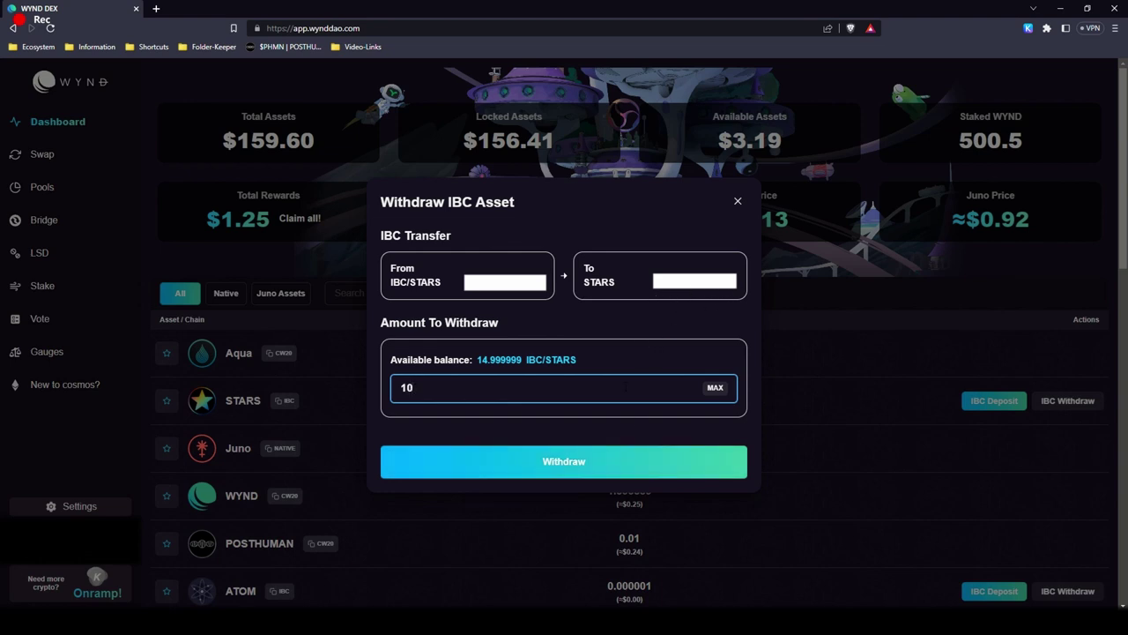
click(571, 467)
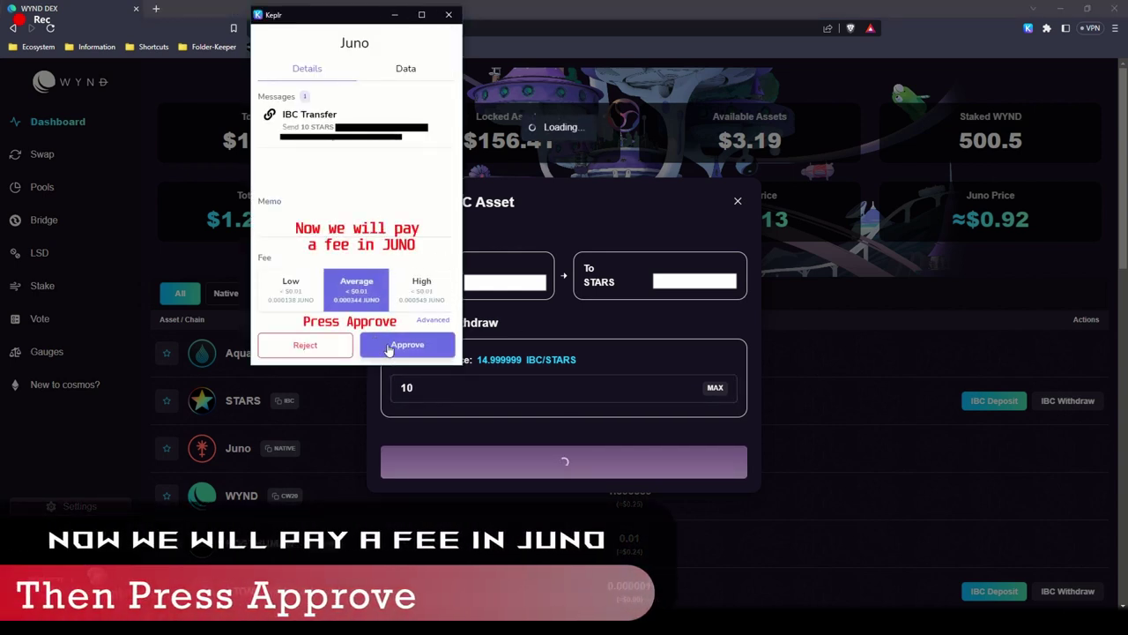
Approve the withdrawal in Keplr, then highlight Tx Success and the reduced 4.999999 STARS balance
click(390, 345)
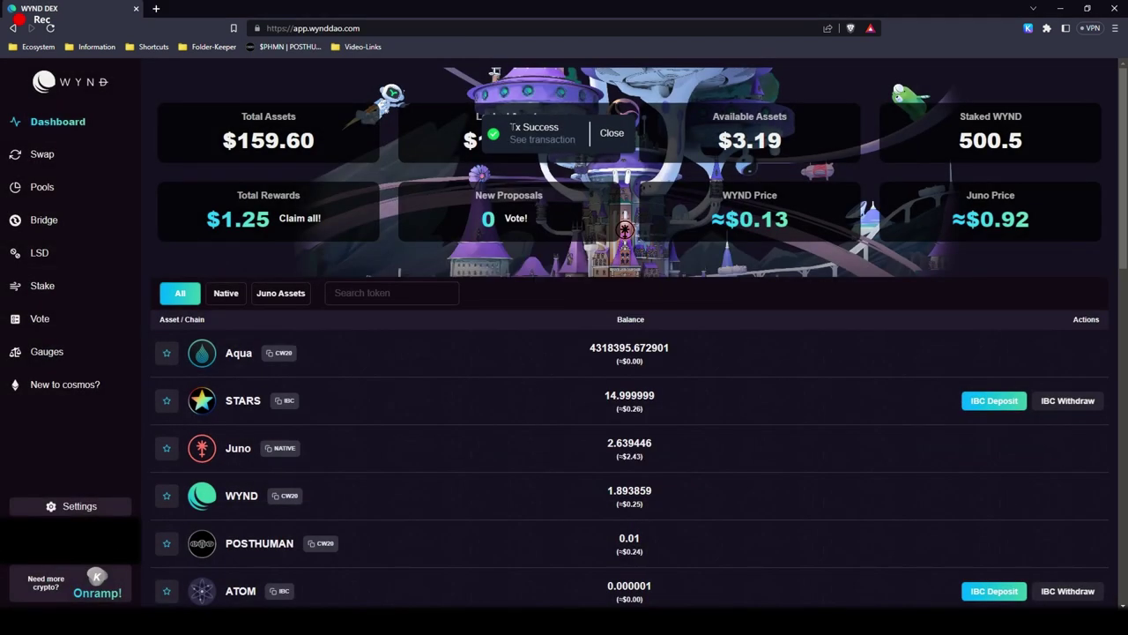
drag(510, 126, 578, 141)
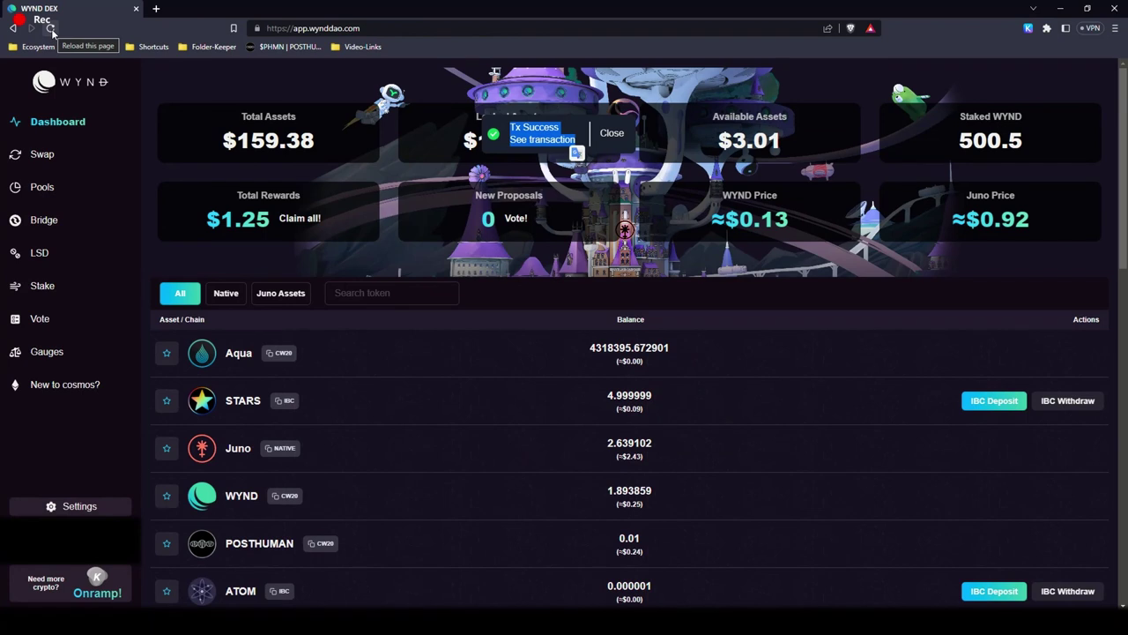
drag(588, 399, 690, 396)
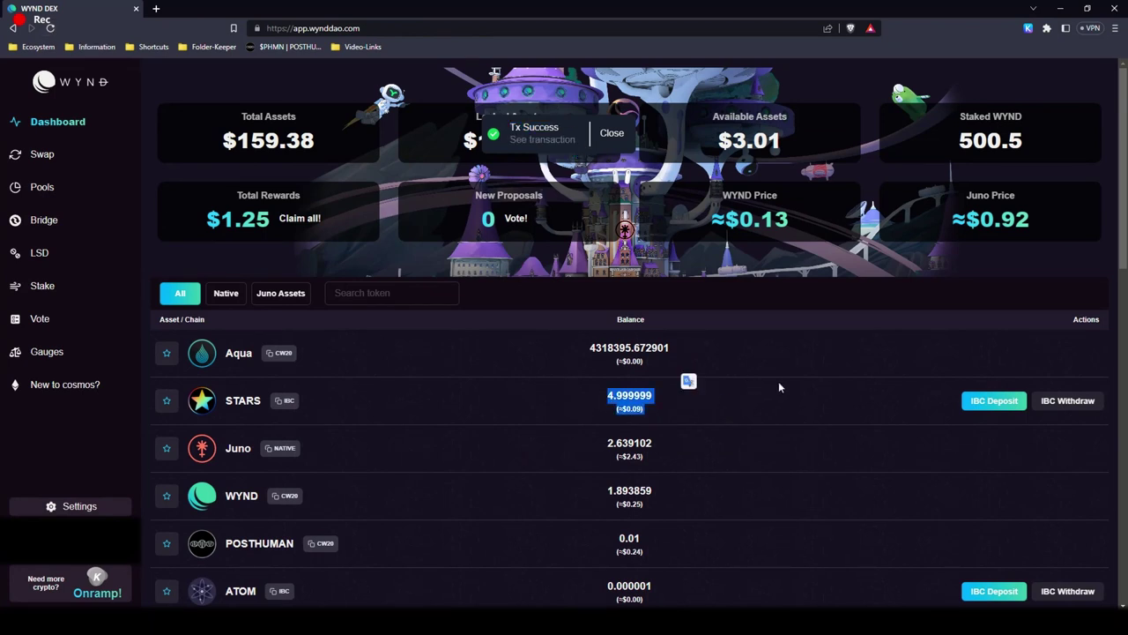
click(995, 401)
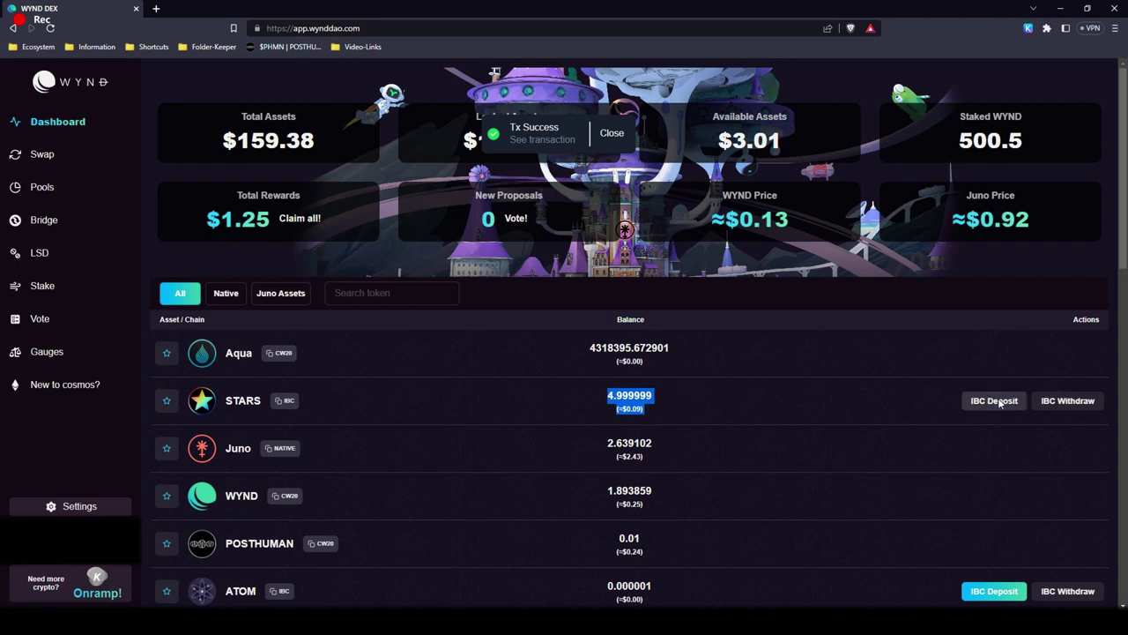
drag(473, 371, 600, 375)
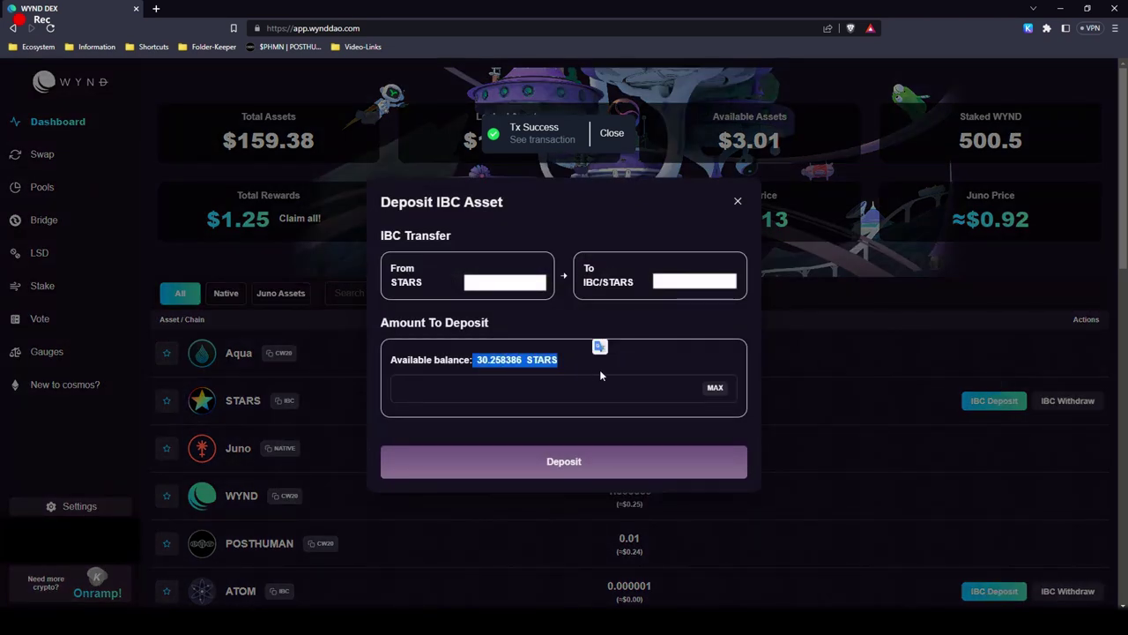
click(860, 361)
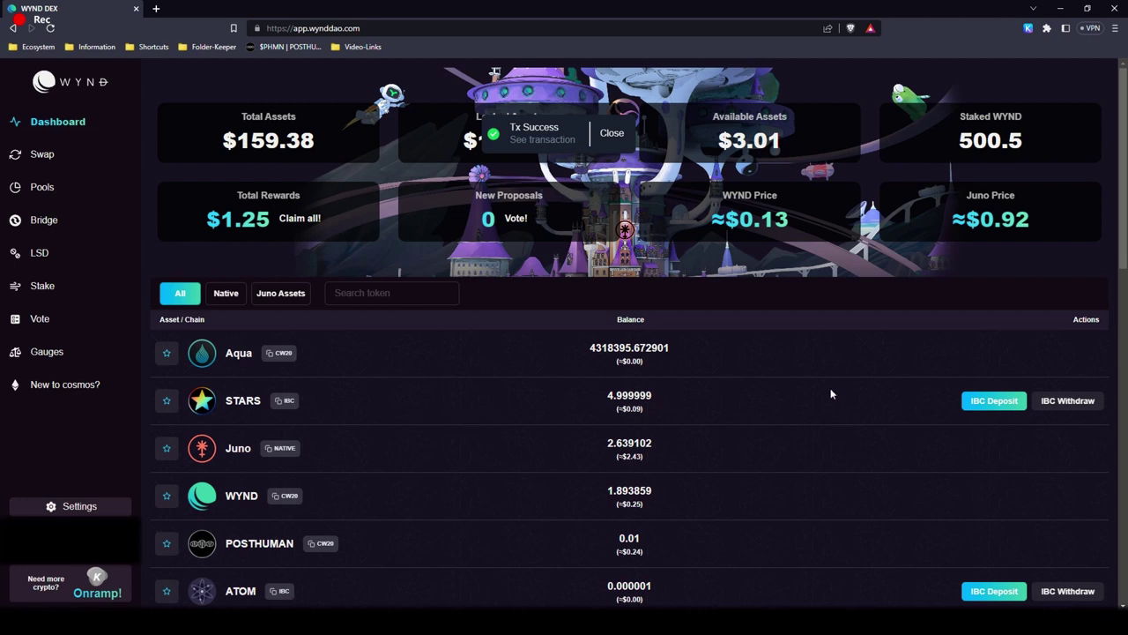
scroll(663, 372, down, 6)
scroll(647, 361, up, 3)
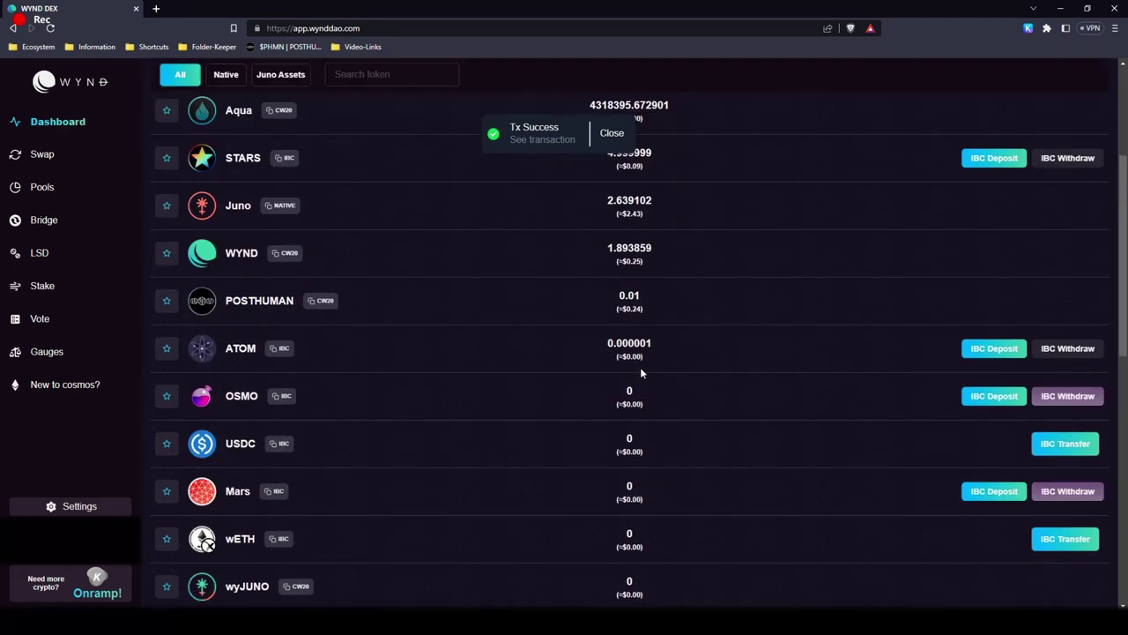
scroll(640, 367, down, 6)
scroll(638, 368, up, 8)
scroll(631, 353, down, 6)
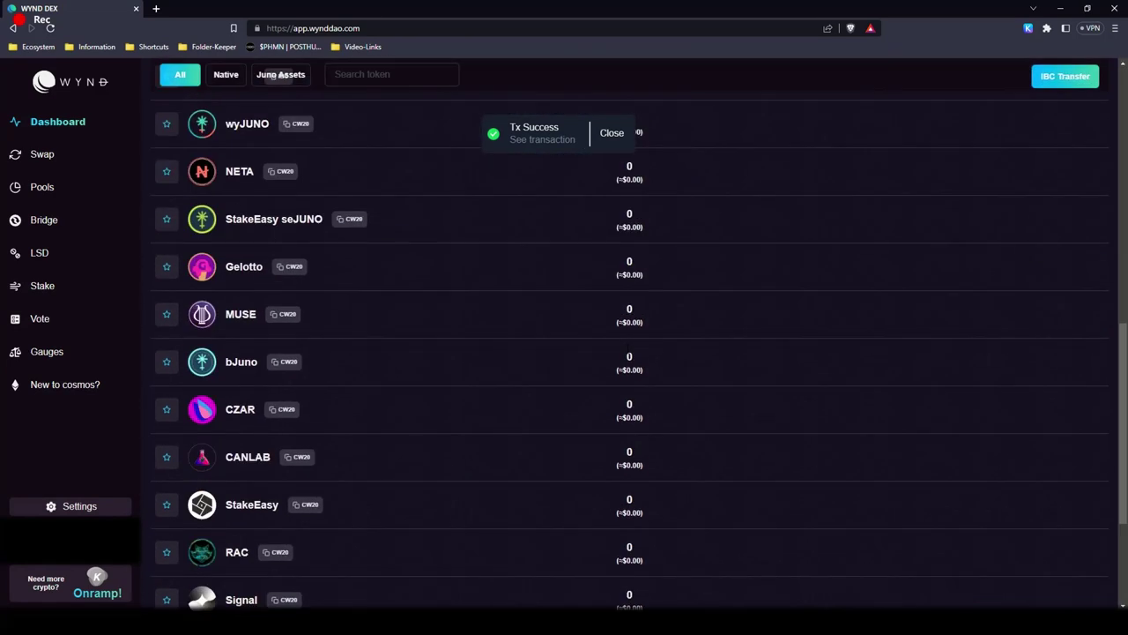
scroll(629, 353, up, 4)
scroll(627, 353, up, 2)
scroll(628, 353, down, 4)
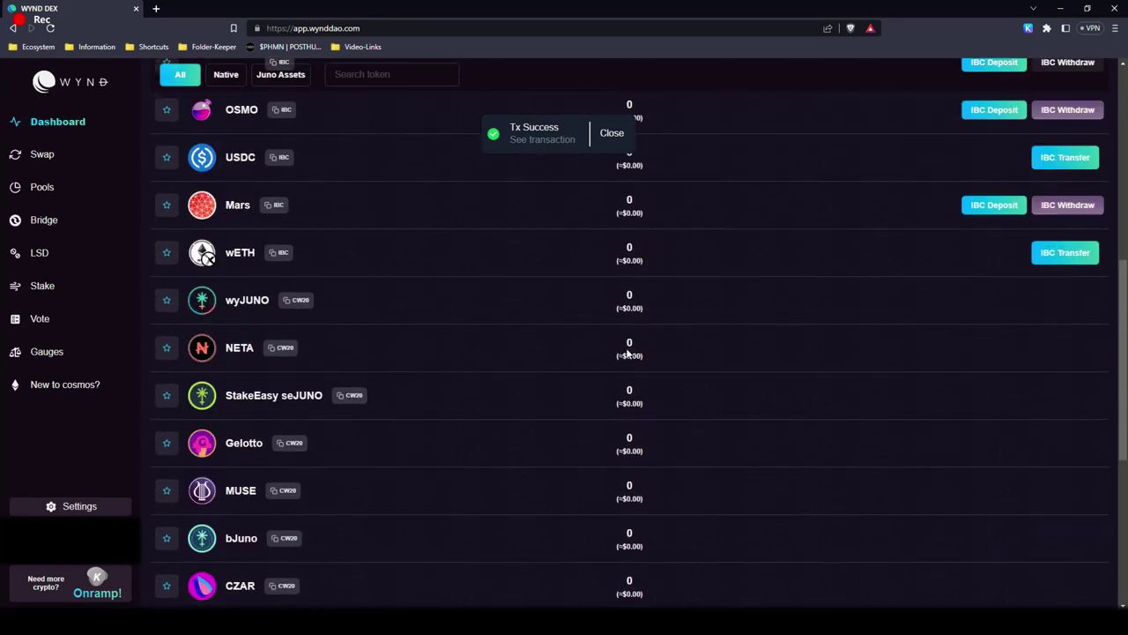
scroll(628, 352, up, 4)
scroll(627, 353, down, 2)
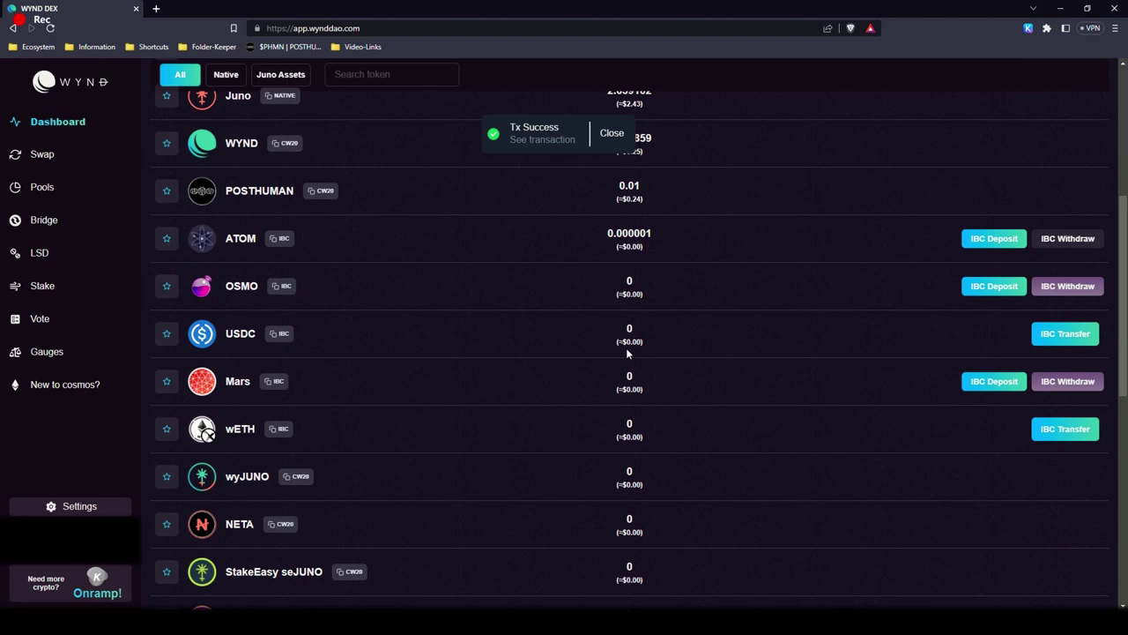
scroll(625, 348, up, 4)
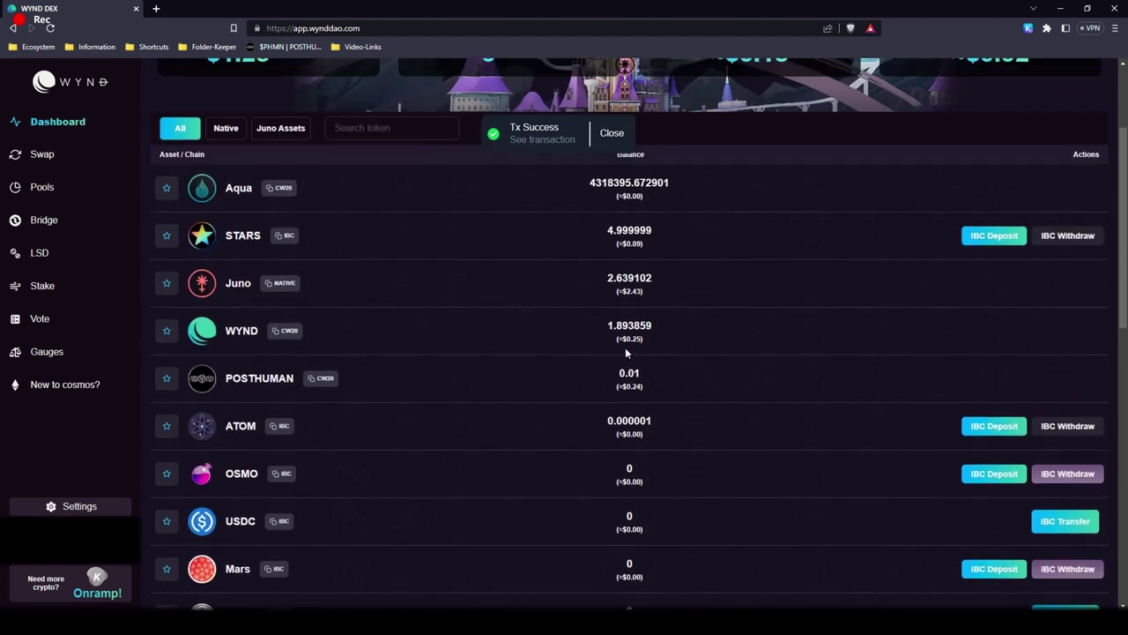
scroll(625, 230, down, 2)
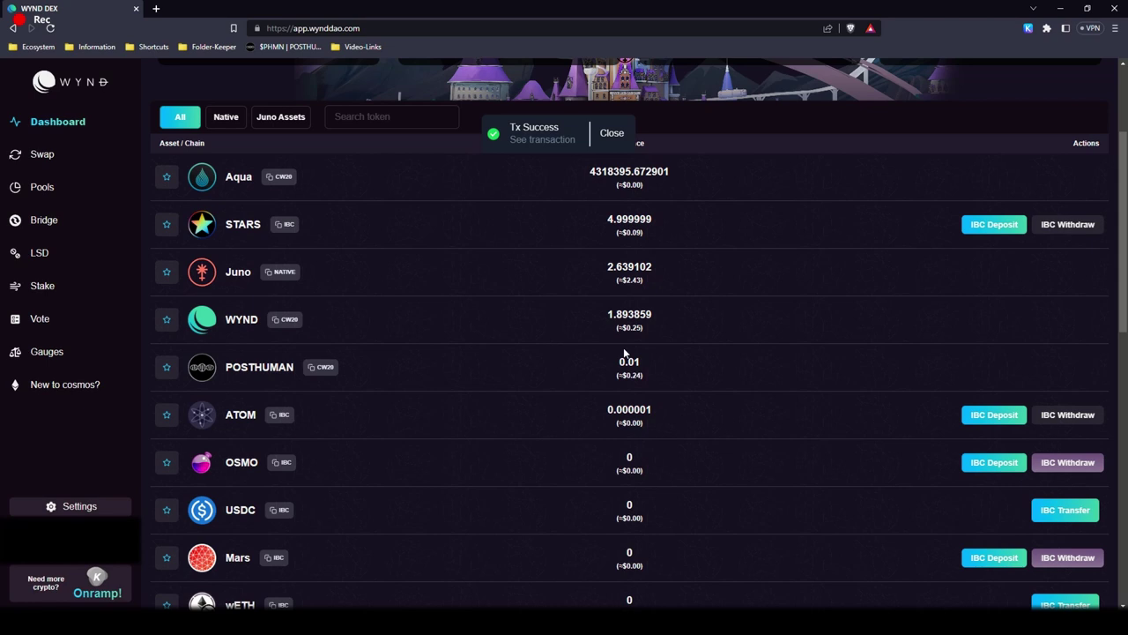
click(1058, 224)
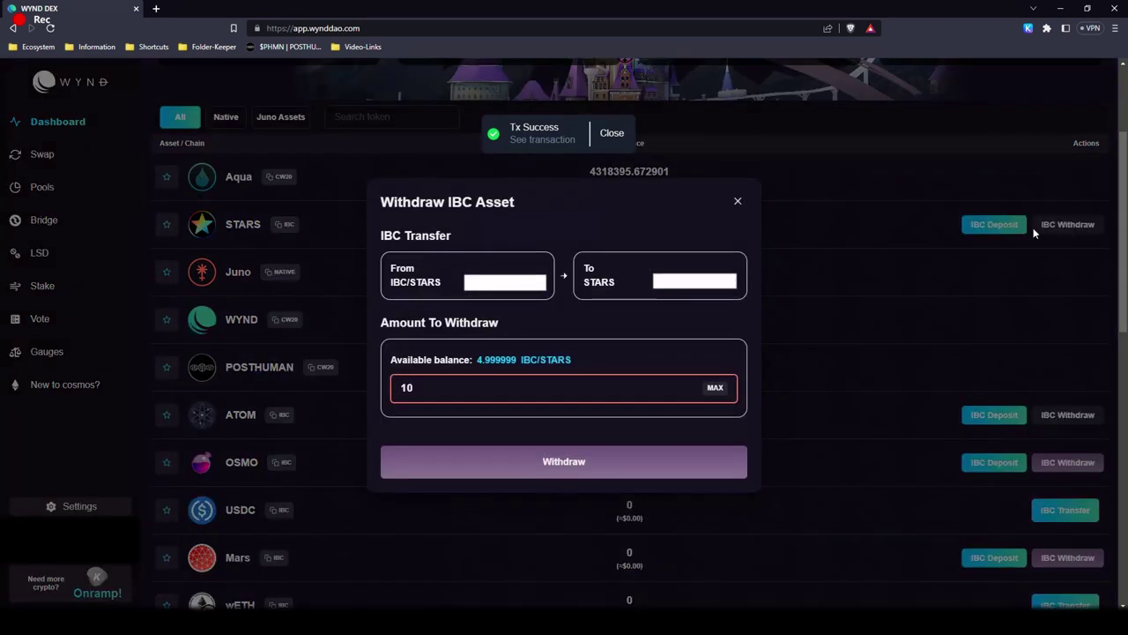
click(992, 222)
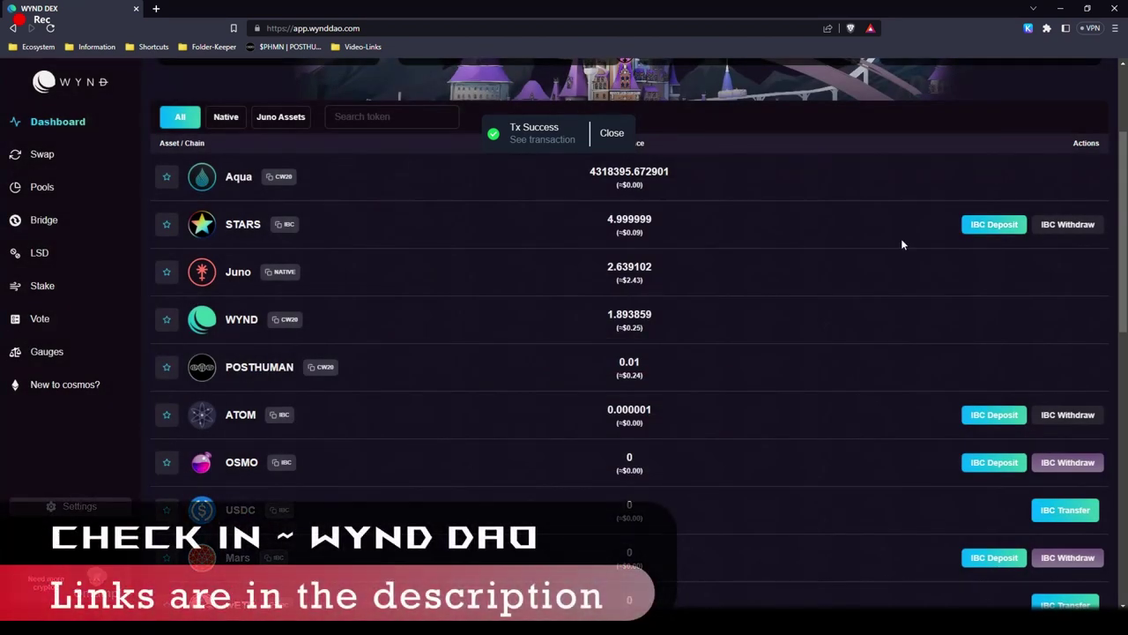